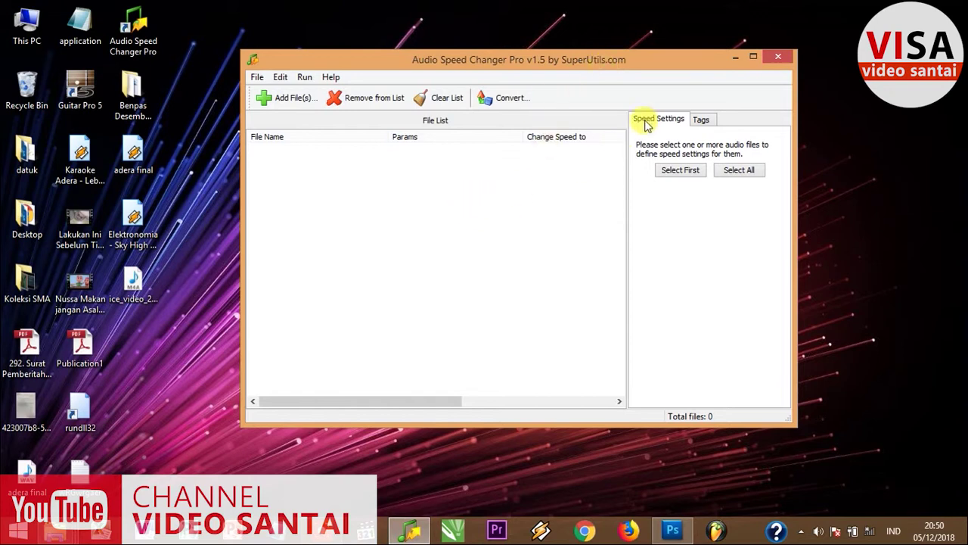
left_click(753, 58)
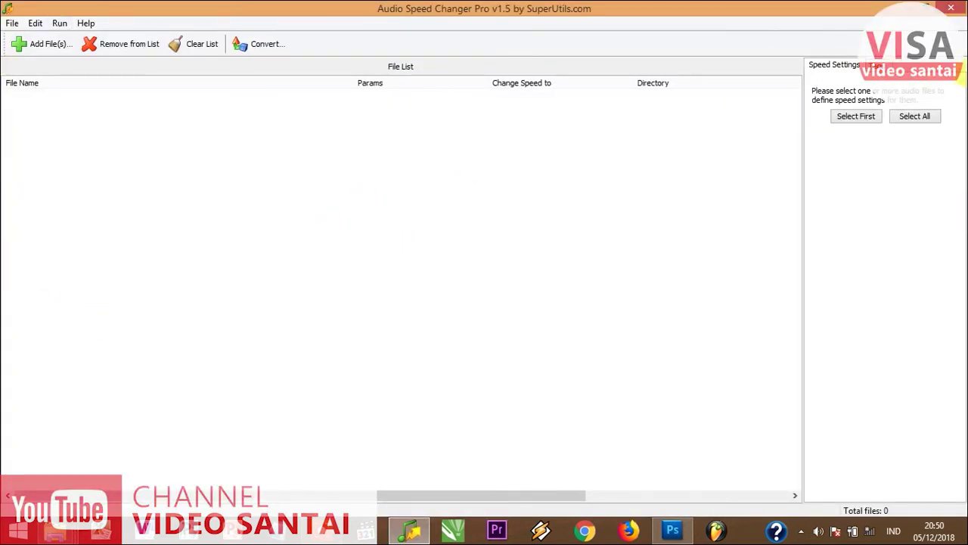
left_click(924, 7)
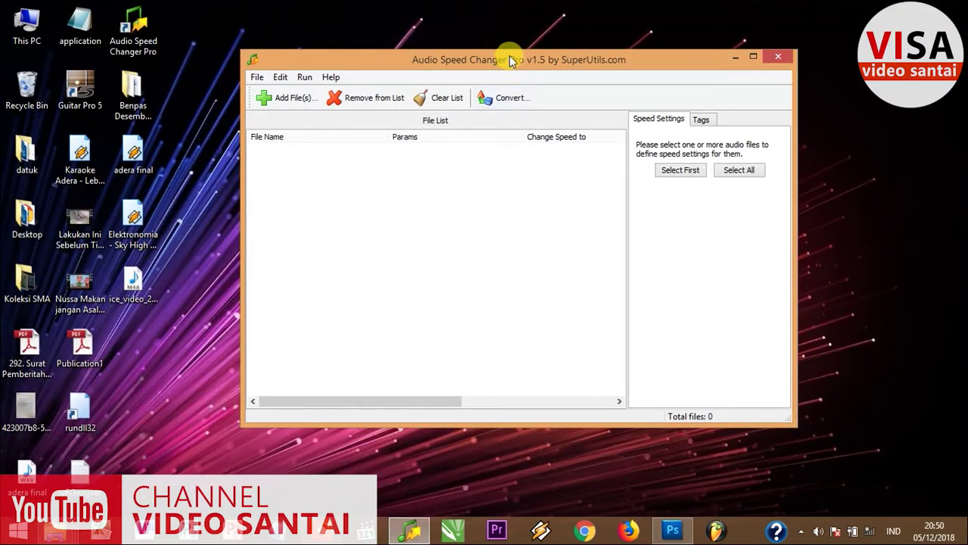
left_click_drag(511, 61, 583, 108)
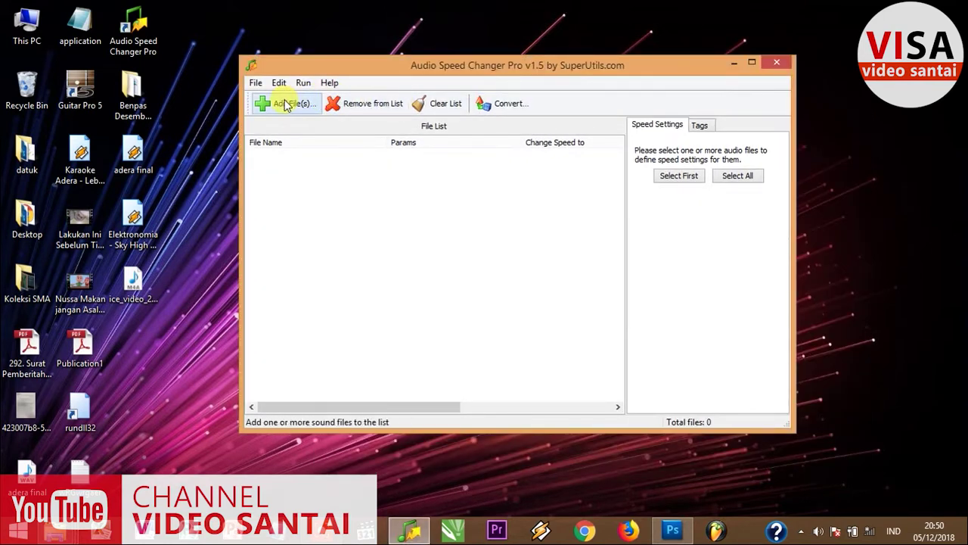
left_click(288, 104)
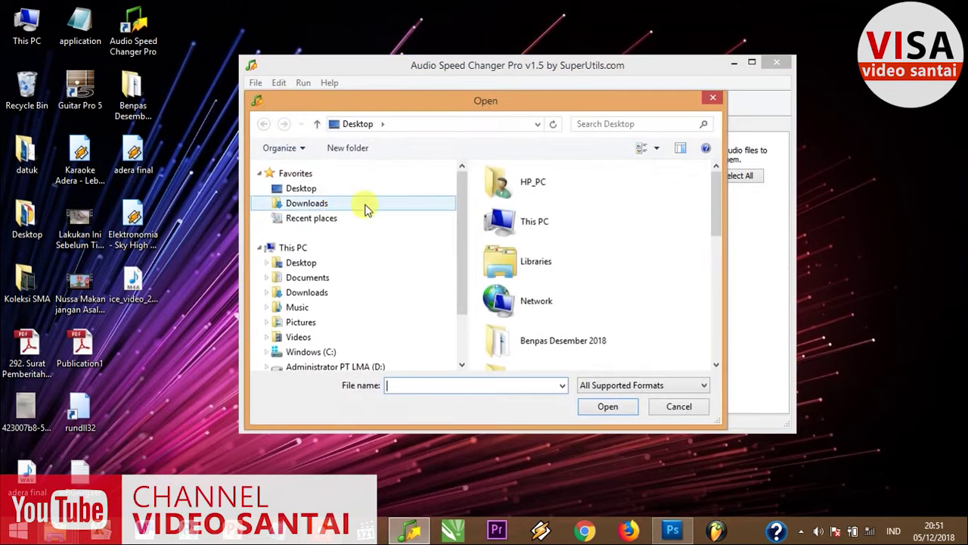
left_click(413, 196)
left_click_drag(434, 106, 511, 151)
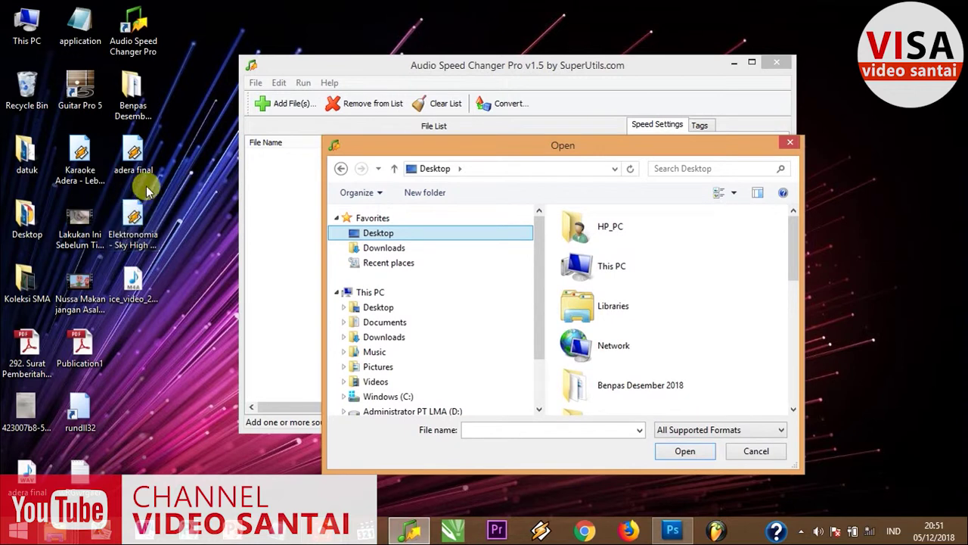
left_click_drag(567, 149, 500, 71)
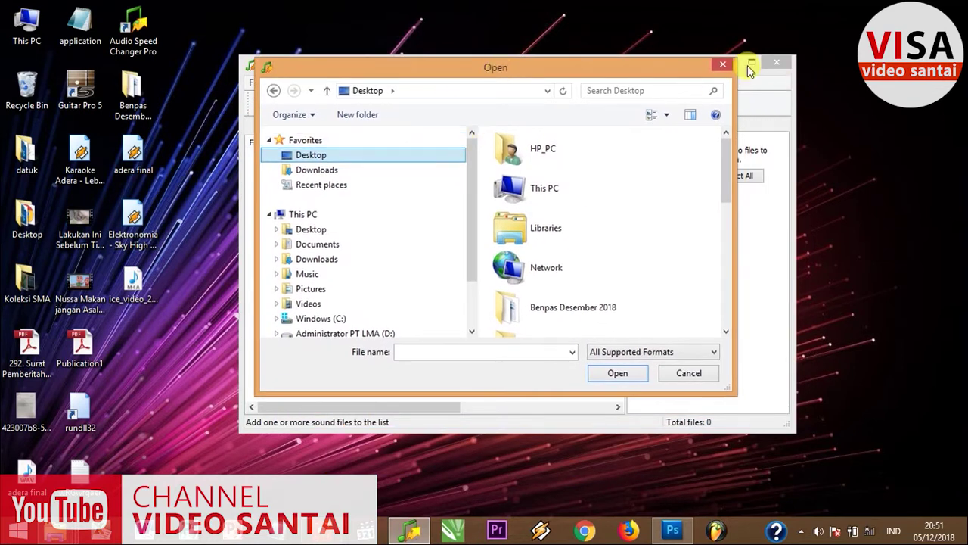
left_click(720, 65)
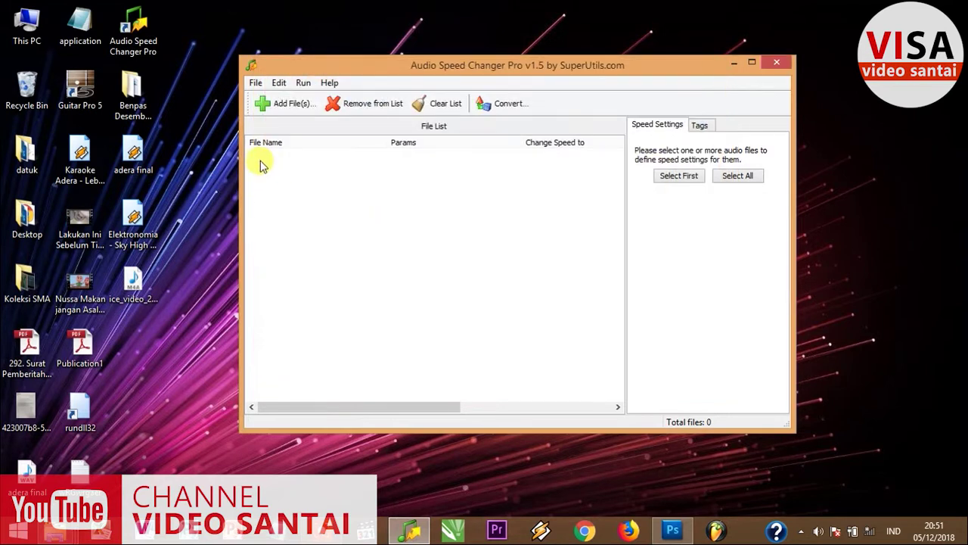
Step: Add the MP3 "Elektronomia - Sky High [NCS Release]" from the Desktop folder to the file list
left_click(283, 105)
left_click(320, 155)
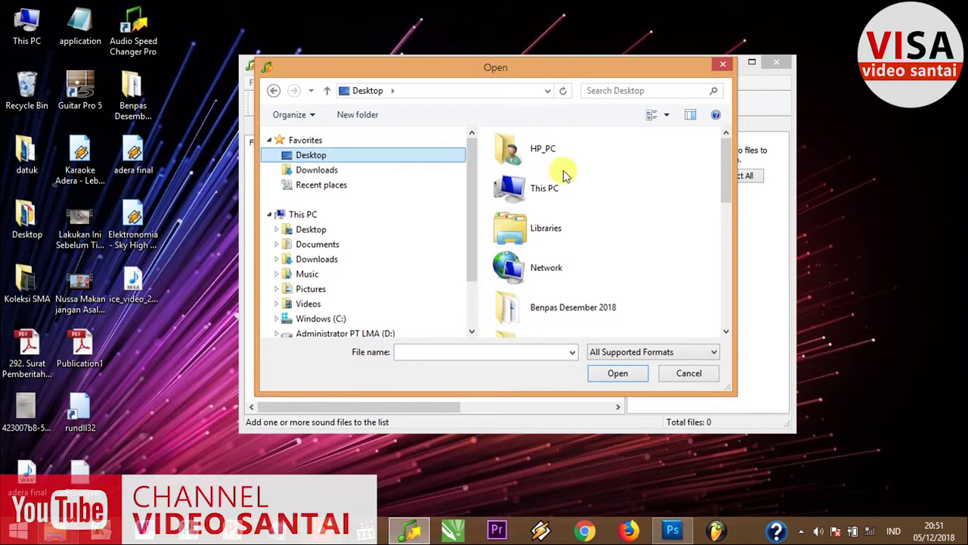
left_click_drag(727, 161, 721, 246)
left_click(616, 259)
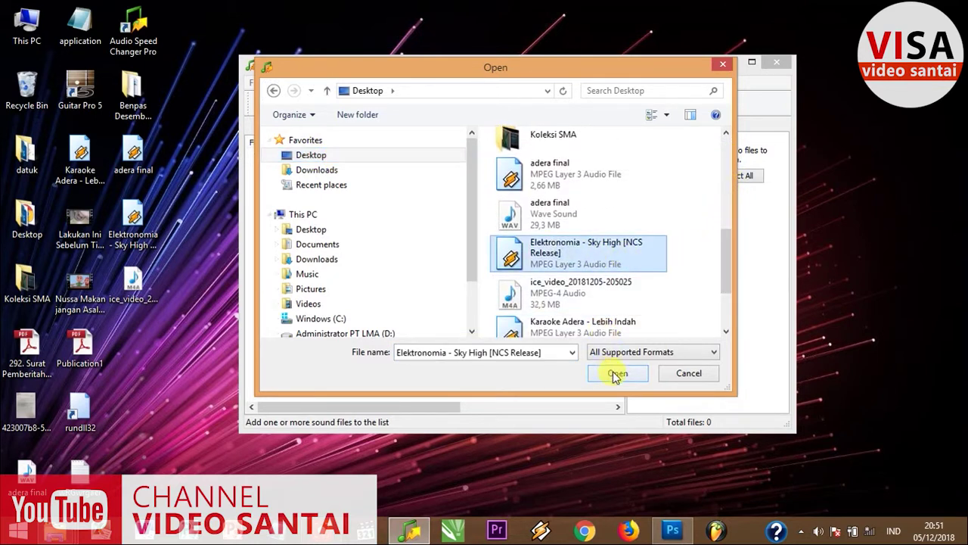
left_click(616, 373)
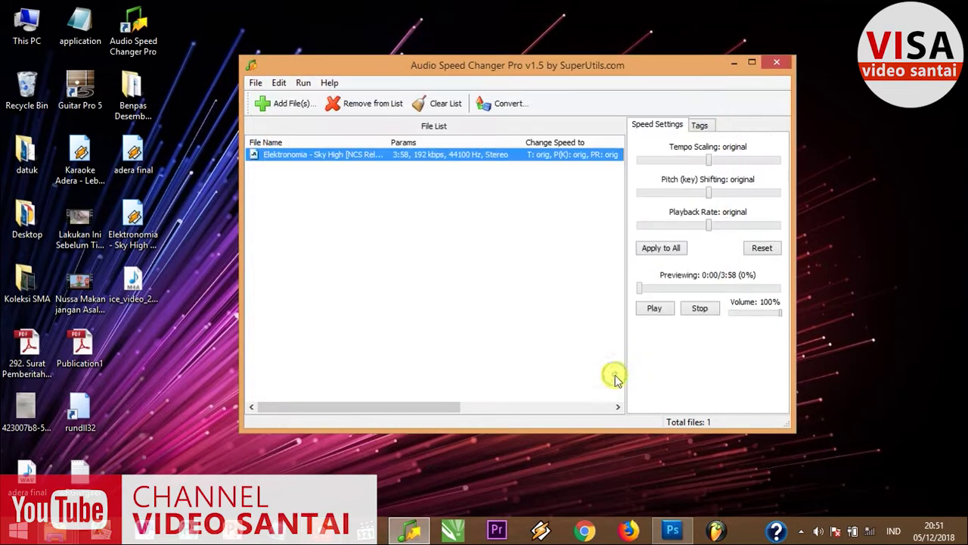
Step: Start the preview of the added track and lower its tempo scaling gradually to -23%
left_click(660, 310)
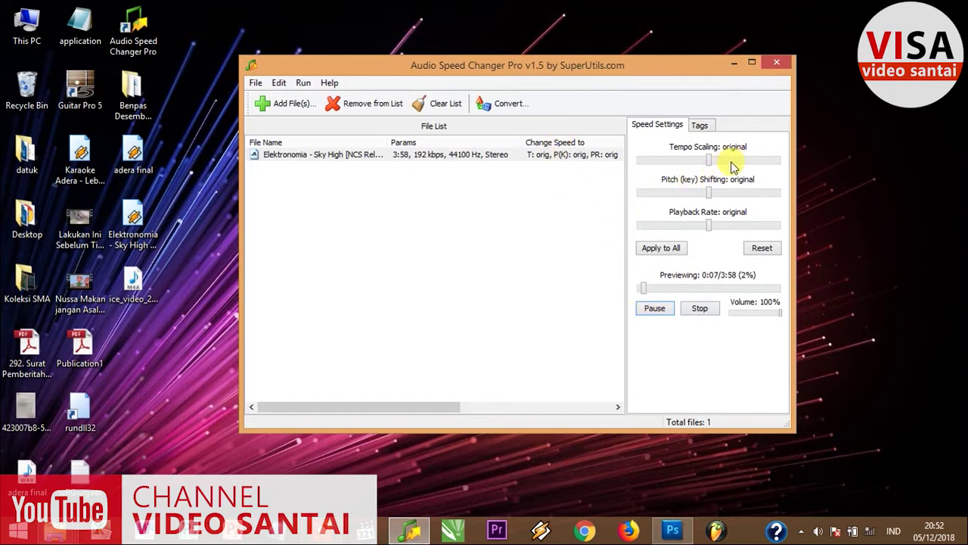
left_click(685, 162)
left_click(684, 162)
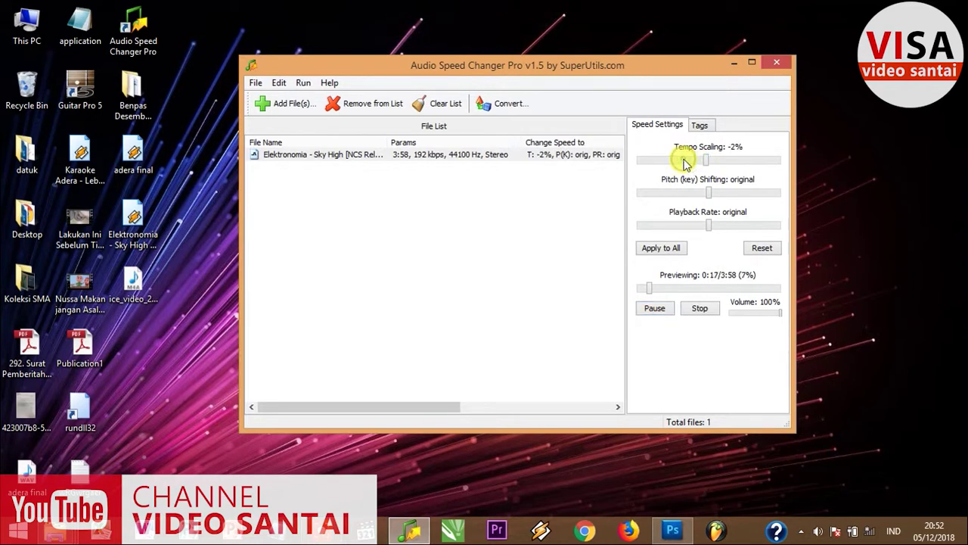
left_click(685, 162)
left_click(684, 162)
left_click(684, 162)
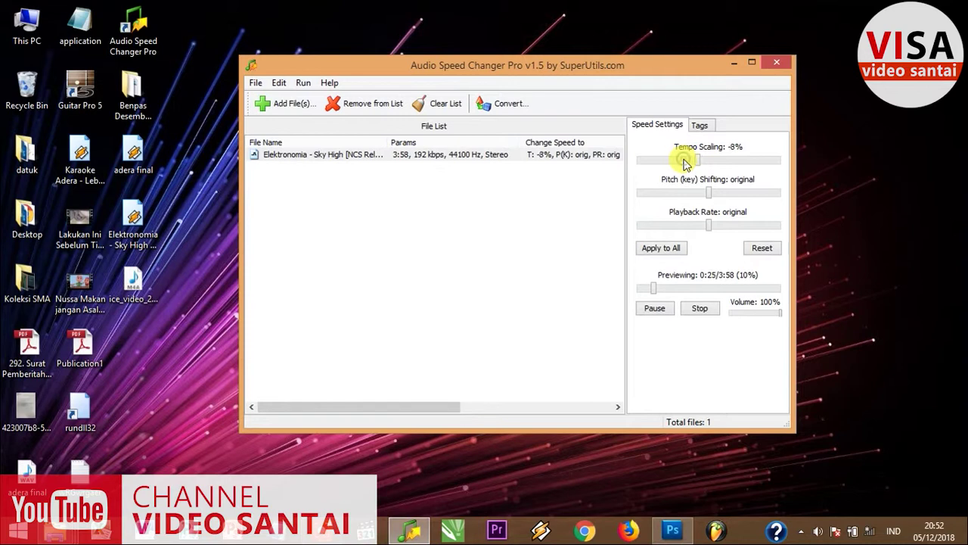
left_click(684, 162)
left_click(681, 161)
left_click(670, 162)
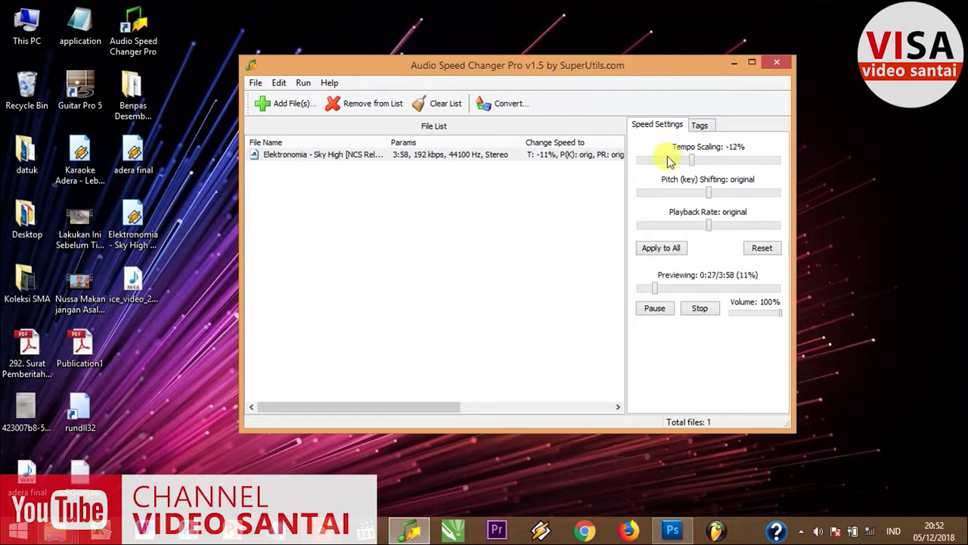
left_click(669, 162)
left_click(669, 162)
left_click(669, 162)
left_click(669, 161)
left_click(669, 162)
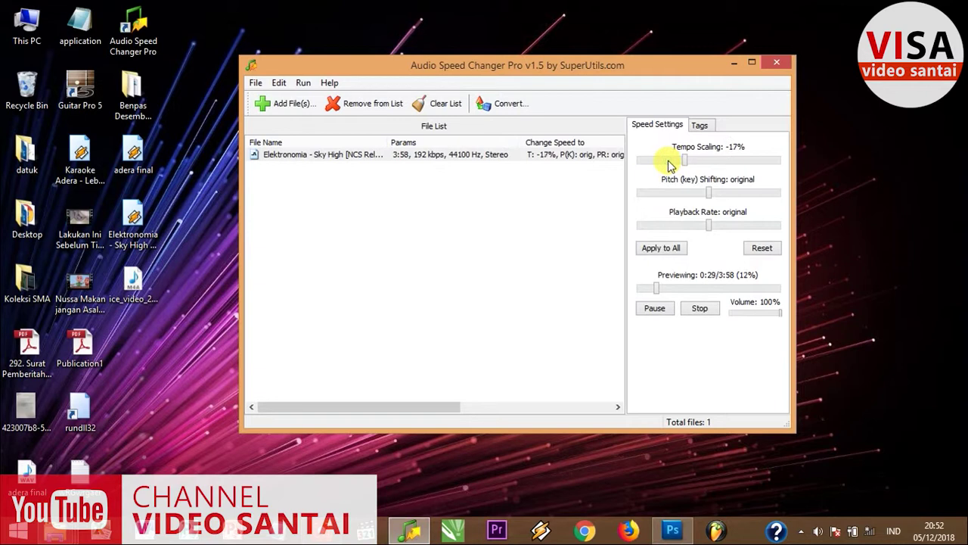
left_click(667, 162)
left_click(666, 161)
left_click(666, 161)
left_click(664, 161)
left_click(664, 162)
Step: Raise the track's tempo scaling gradually to +40% during the preview and return it to the original tempo
left_click(744, 165)
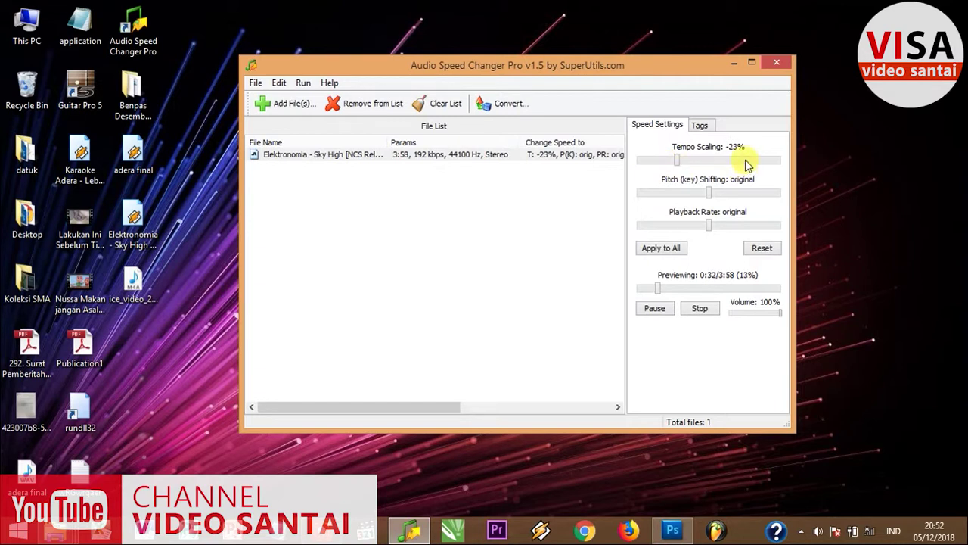
left_click(744, 165)
left_click(744, 165)
left_click(744, 165)
left_click(744, 165)
left_click(744, 165)
left_click(744, 165)
left_click(744, 165)
left_click(744, 165)
left_click(744, 165)
left_click(744, 165)
left_click(745, 165)
left_click(744, 165)
left_click(744, 165)
left_click(744, 165)
left_click(758, 164)
left_click(758, 163)
left_click(759, 164)
left_click(759, 164)
left_click(760, 165)
left_click(760, 165)
left_click(760, 165)
left_click(760, 165)
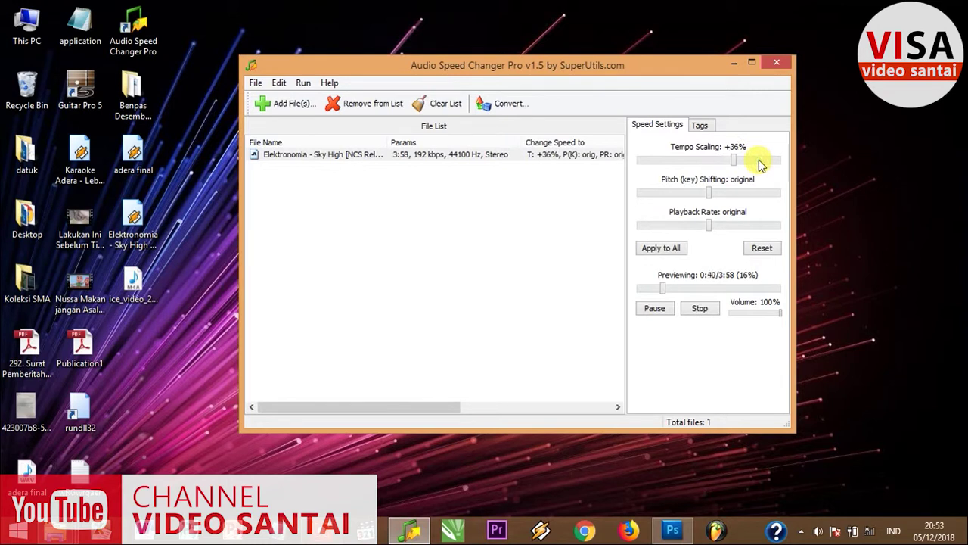
left_click(760, 165)
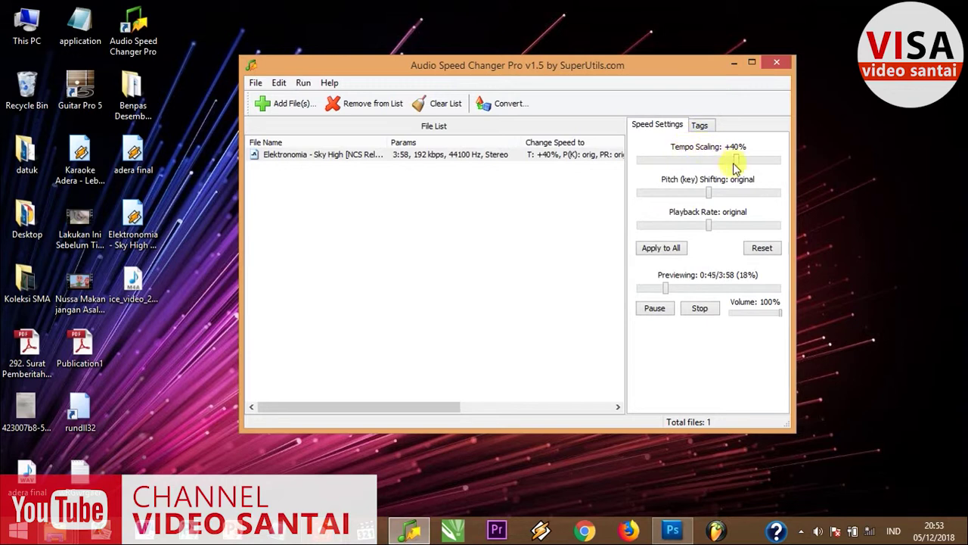
left_click_drag(736, 165, 709, 172)
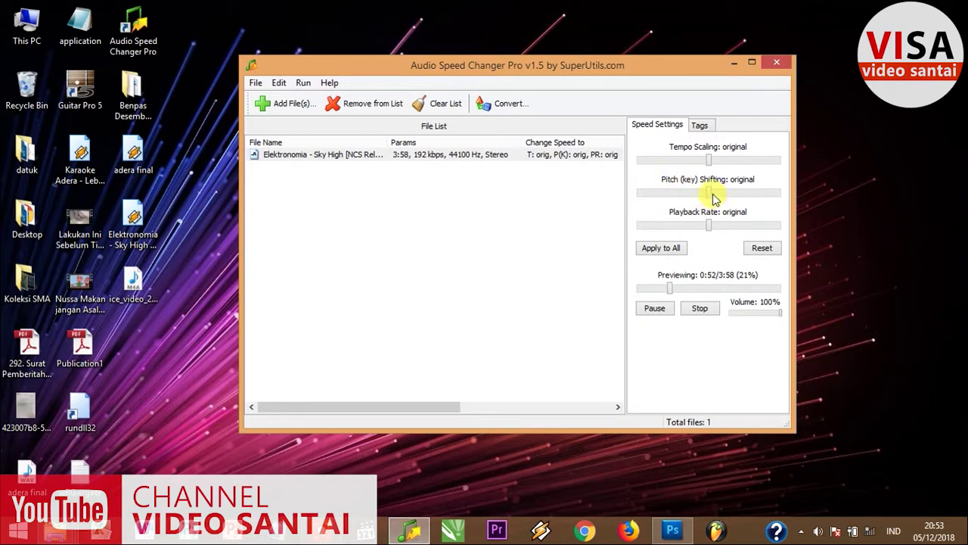
Step: Lower the track's pitch shift to -4.5 semitones during the preview and return it to the original key
left_click(688, 191)
left_click(685, 193)
left_click(677, 193)
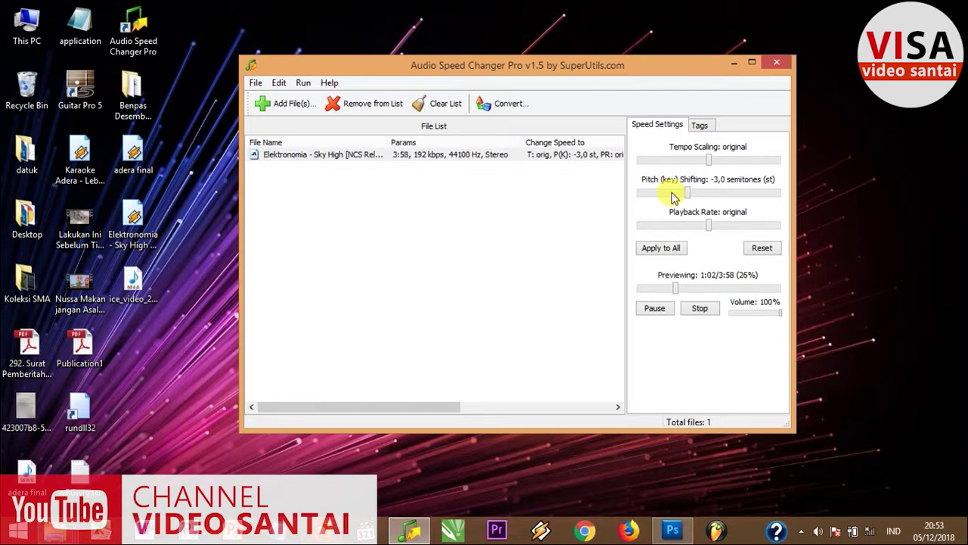
left_click(672, 195)
left_click(672, 196)
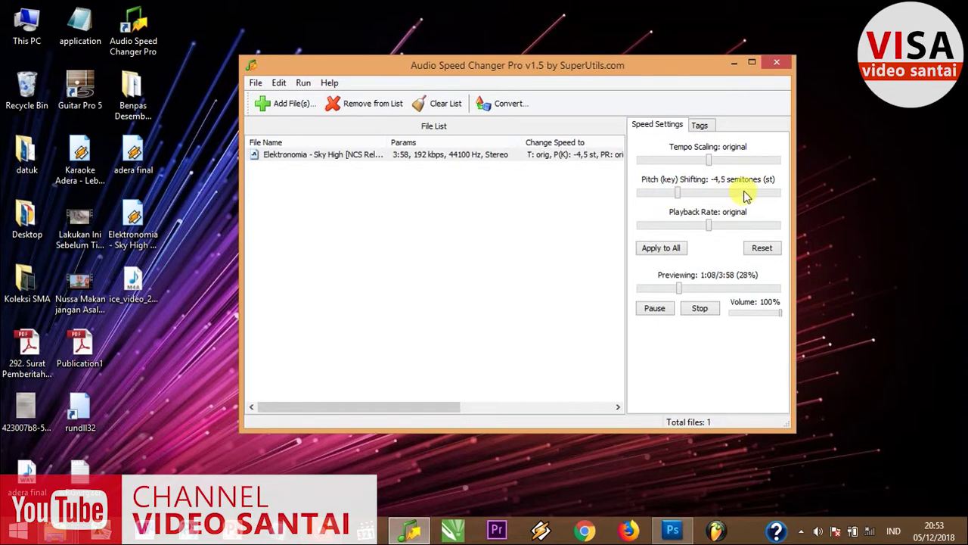
left_click_drag(745, 195, 695, 195)
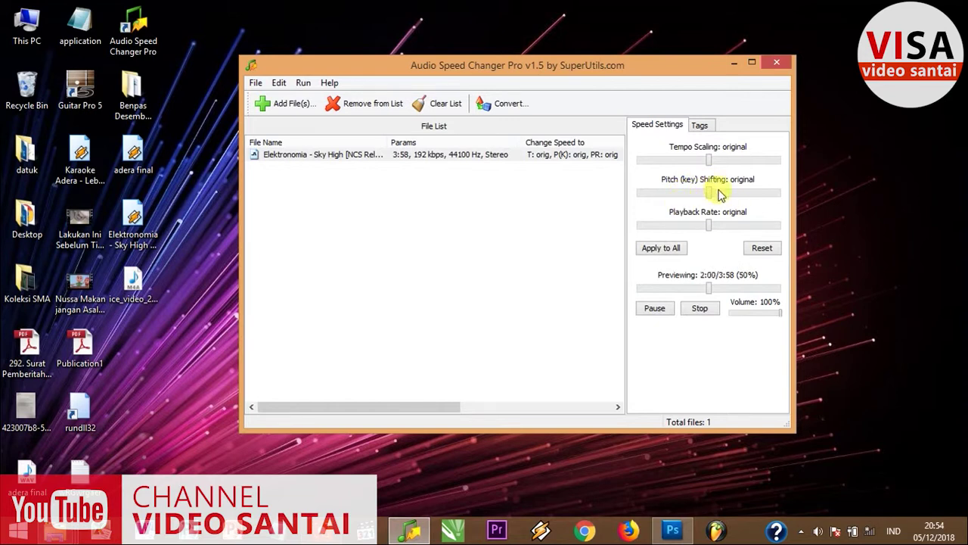
Step: Try slight pitch shifts below and above the original key during the preview and restore the original pitch
left_click(689, 195)
left_click(689, 196)
left_click(737, 195)
left_click(738, 195)
left_click(738, 195)
left_click(738, 195)
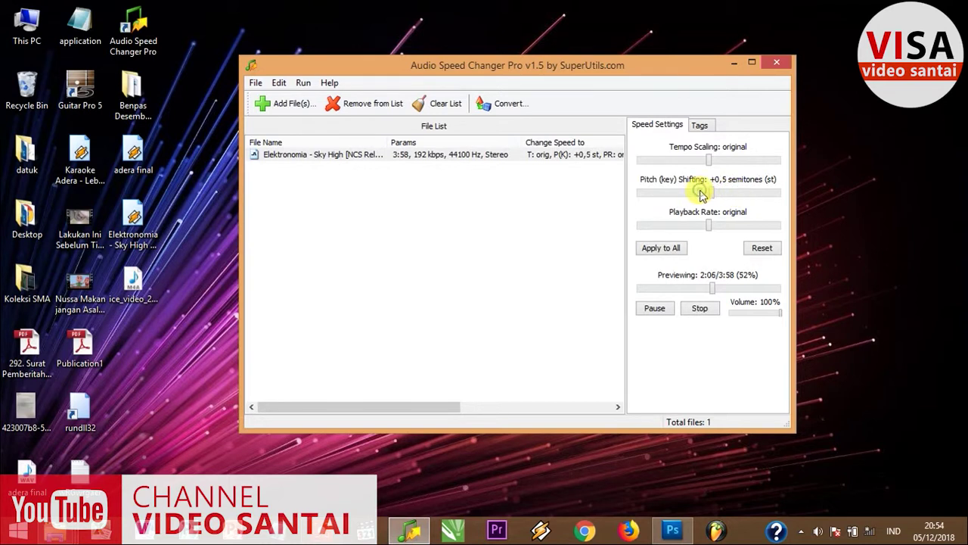
left_click(702, 193)
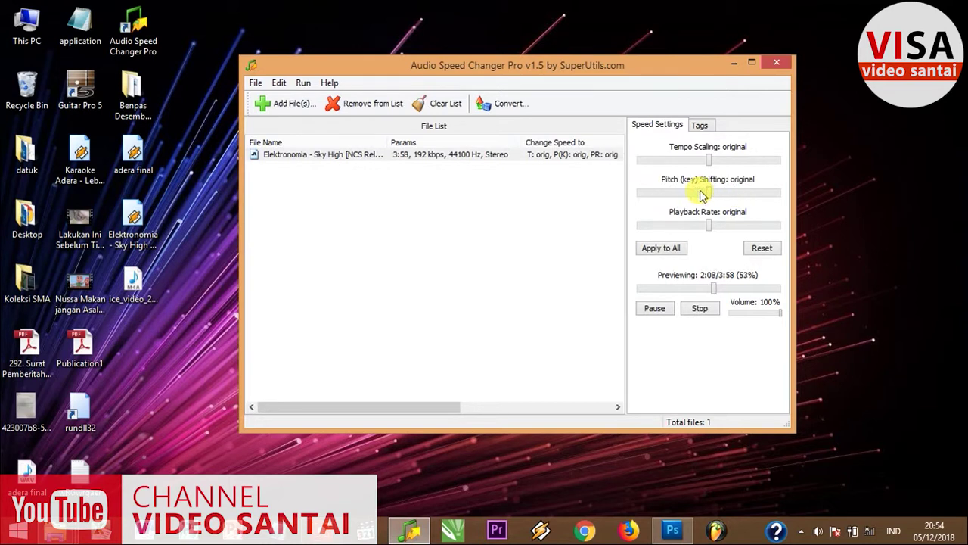
Step: Raise the track's playback rate beyond +40% during the preview and return it to the original rate
left_click(732, 226)
left_click(732, 225)
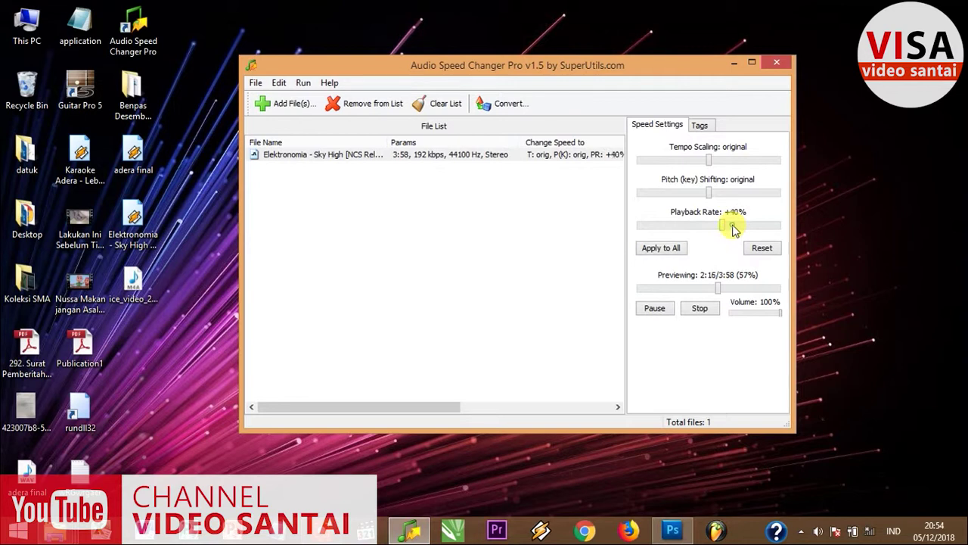
left_click(737, 226)
left_click(733, 225)
left_click(745, 225)
left_click(747, 226)
left_click_drag(747, 225, 709, 225)
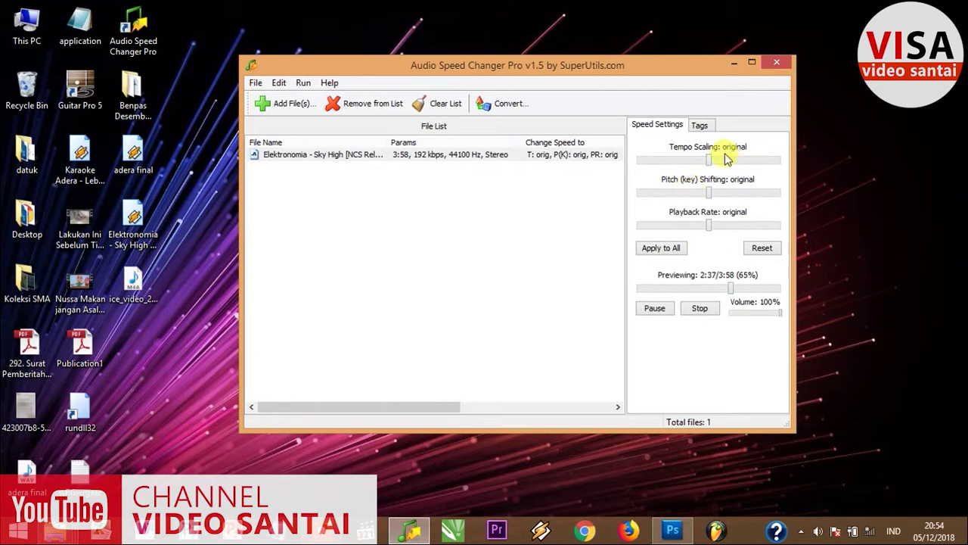
Step: Set the track's pitch (key) shifting to -3.0 semitones
left_click_drag(709, 192, 693, 196)
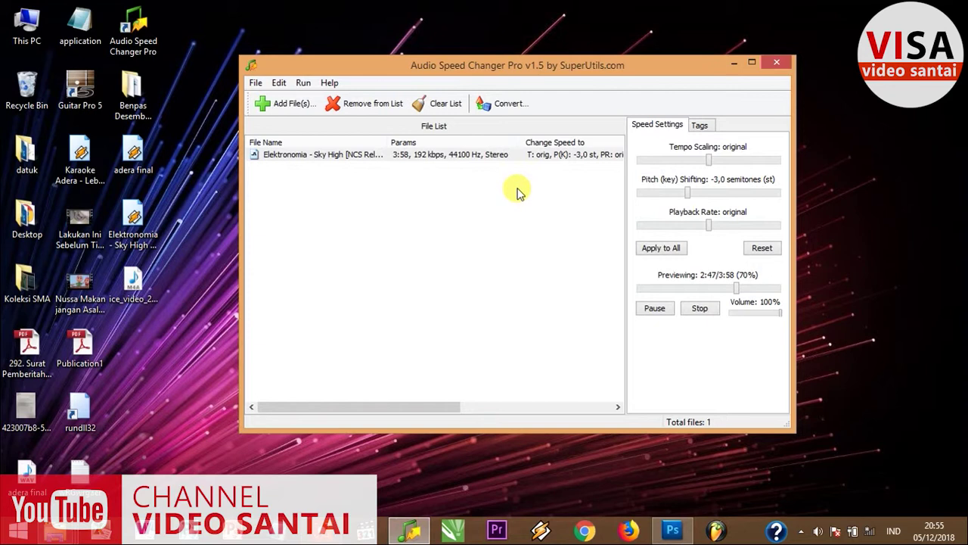
Step: Examine the output, format and extras options of the conversion setup and close it without converting
left_click(505, 104)
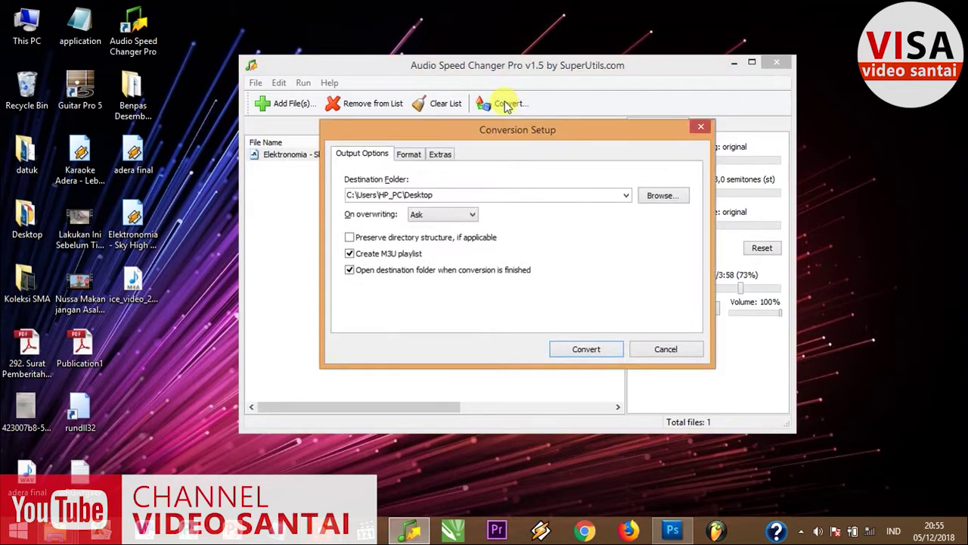
left_click(410, 155)
left_click(441, 154)
left_click(410, 154)
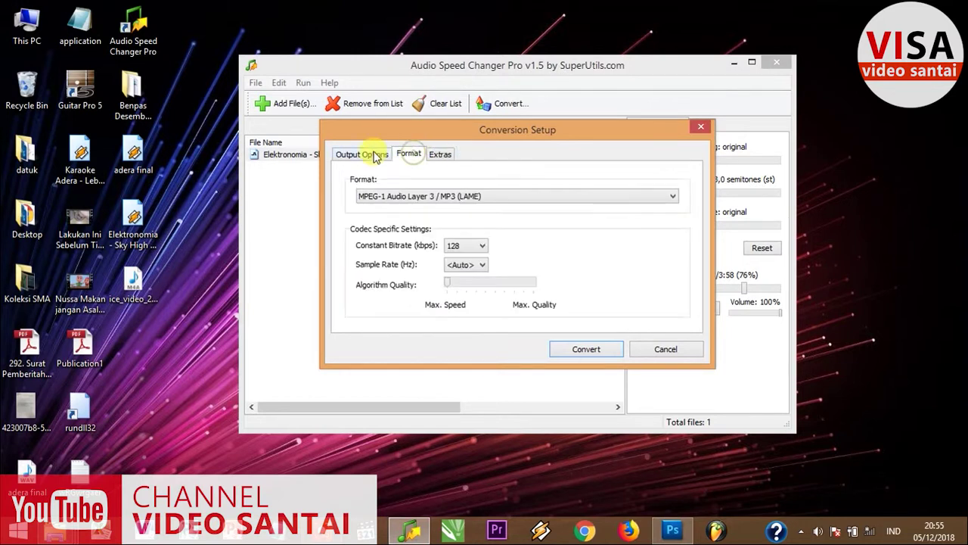
left_click(372, 155)
left_click(409, 154)
left_click(443, 155)
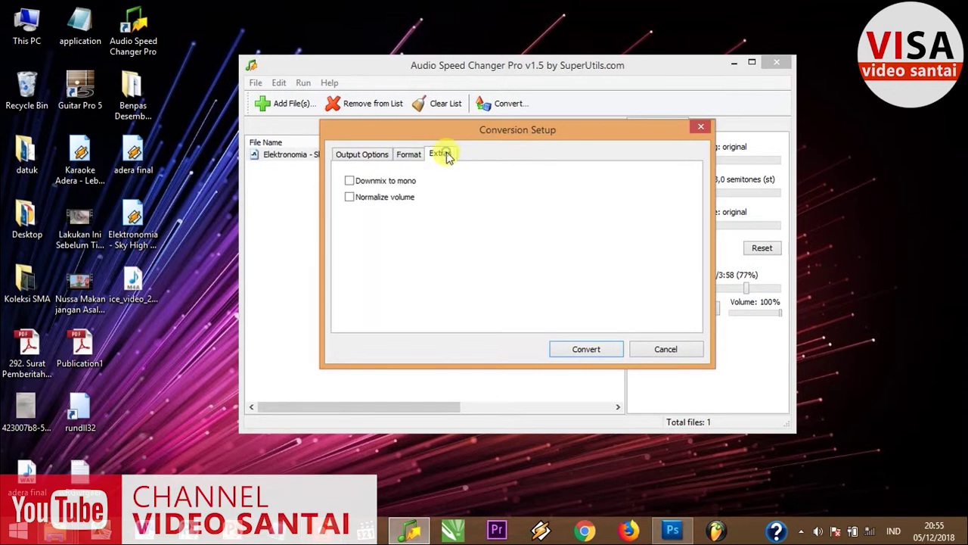
left_click(690, 352)
Step: Stop the preview and choose MPEG-1 Audio Layer 3 / MP3 (LAME) as the output format in the conversion setup
left_click(699, 310)
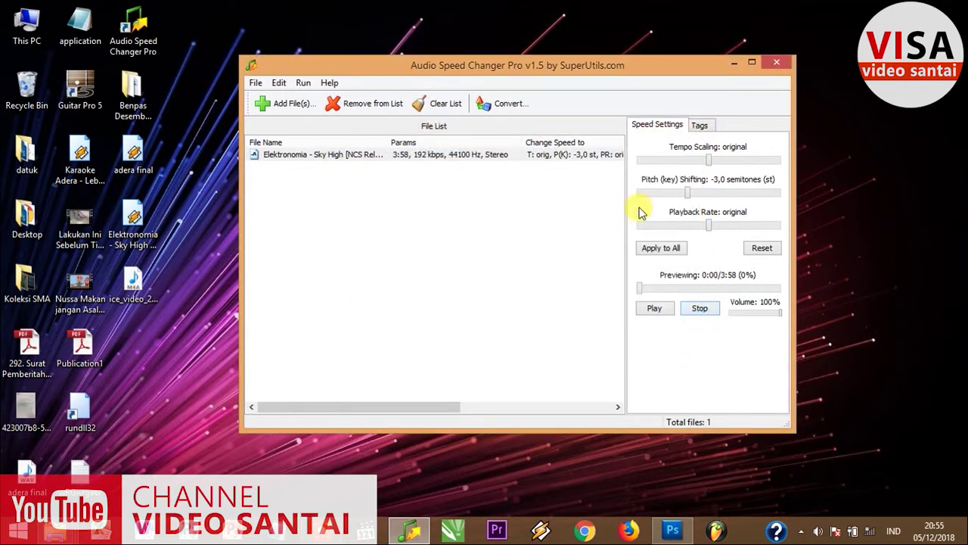
left_click(482, 105)
left_click(409, 154)
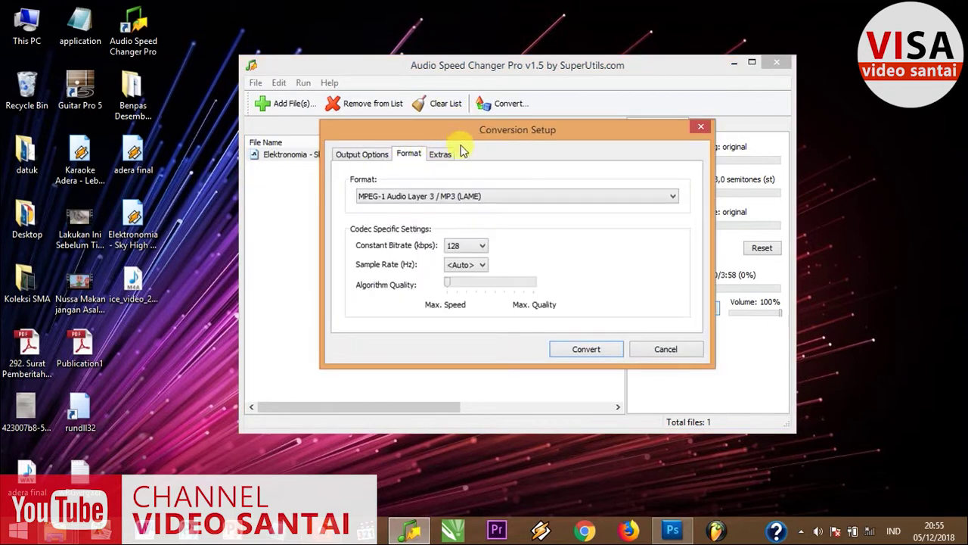
left_click(442, 156)
left_click(410, 155)
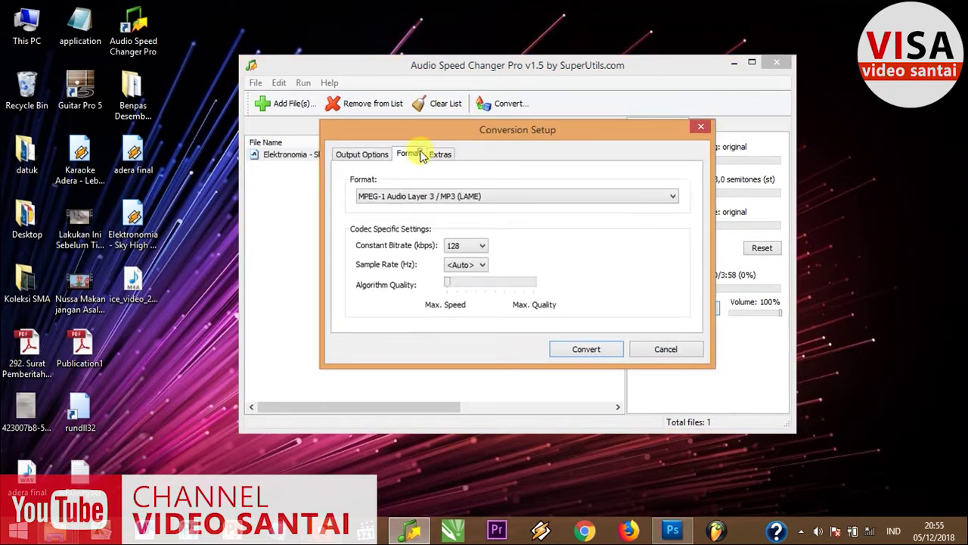
left_click(436, 199)
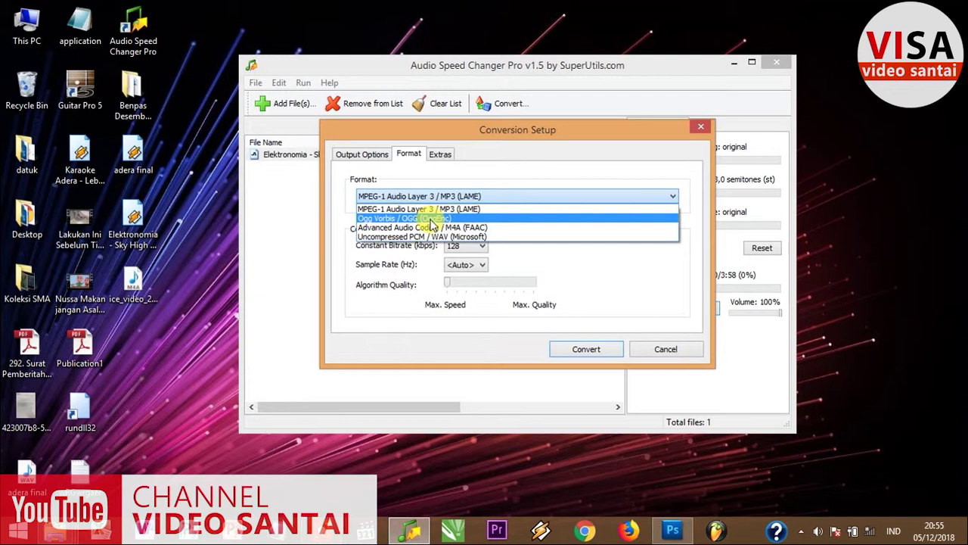
left_click(454, 210)
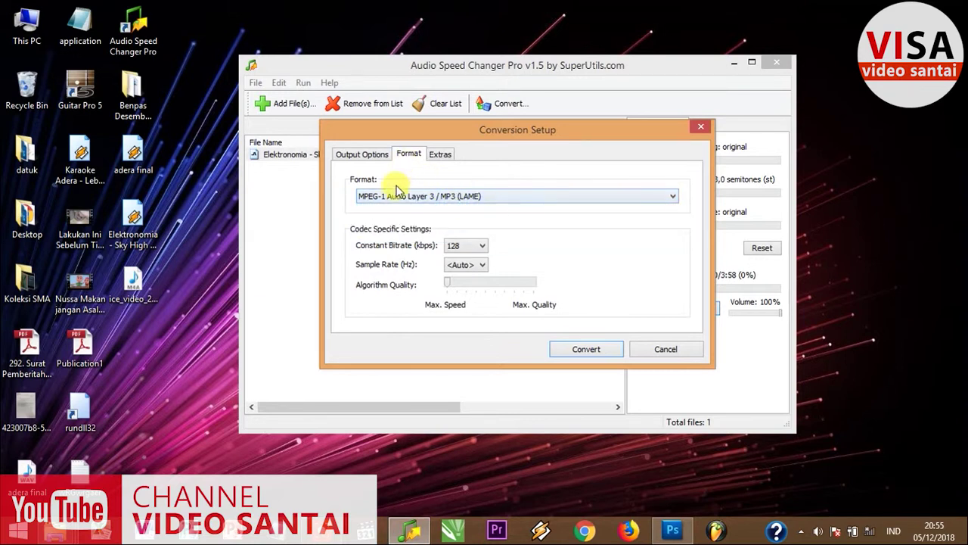
Step: Convert the track into the Desktop folder, accepting the evaluation notice and choosing to rename the output instead of replacing the existing file
left_click(365, 155)
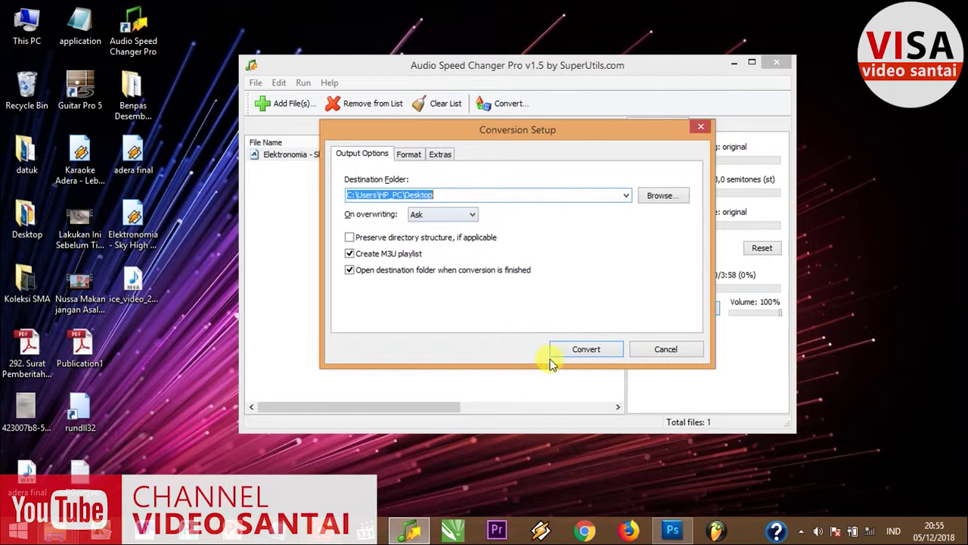
left_click(594, 352)
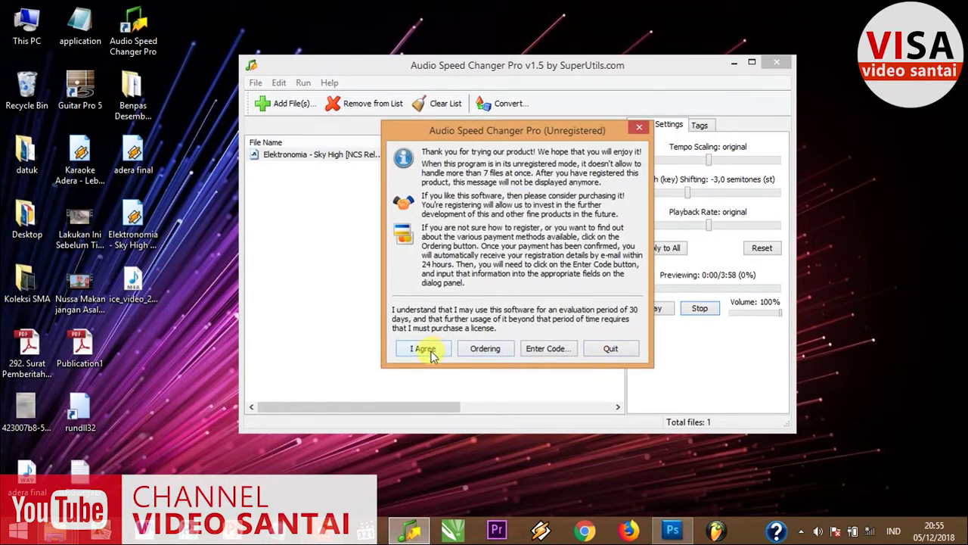
left_click(429, 355)
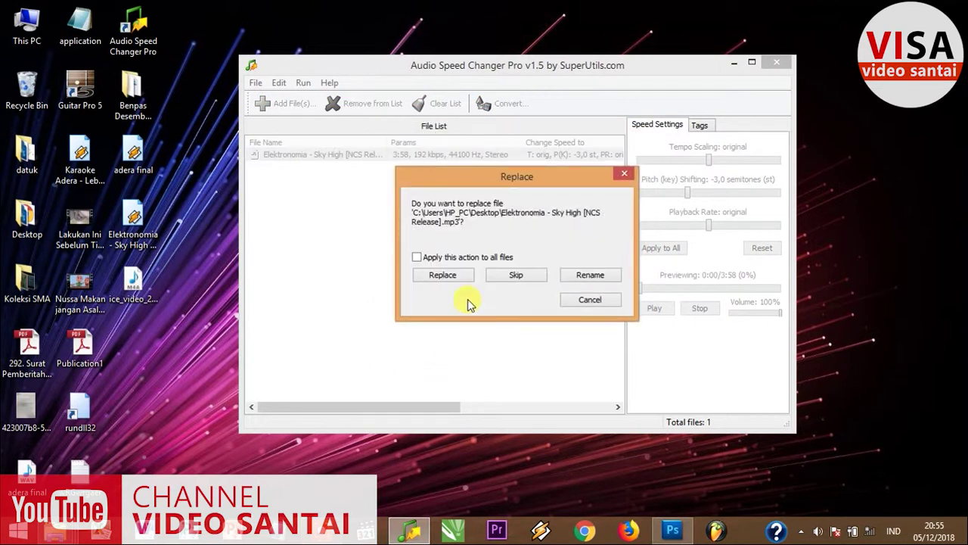
left_click_drag(534, 177, 552, 156)
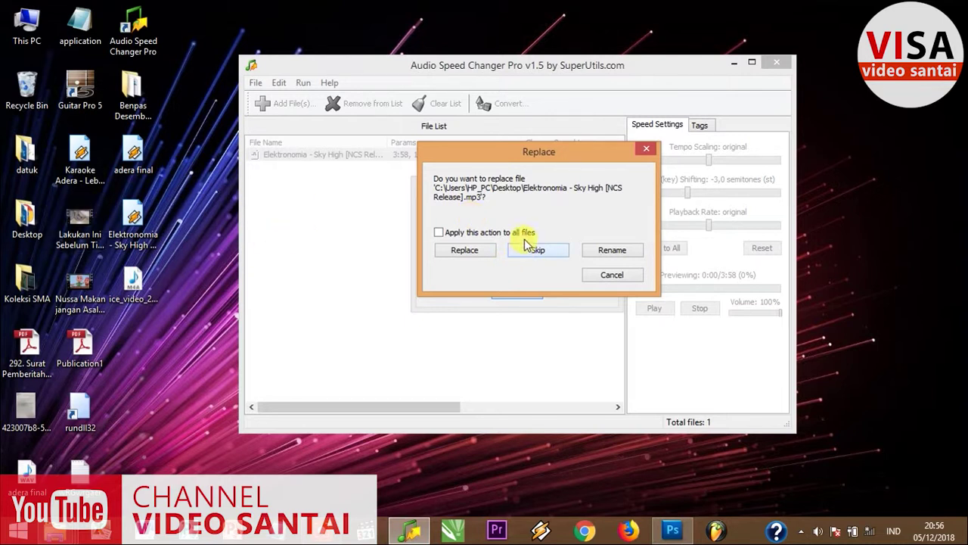
left_click(604, 252)
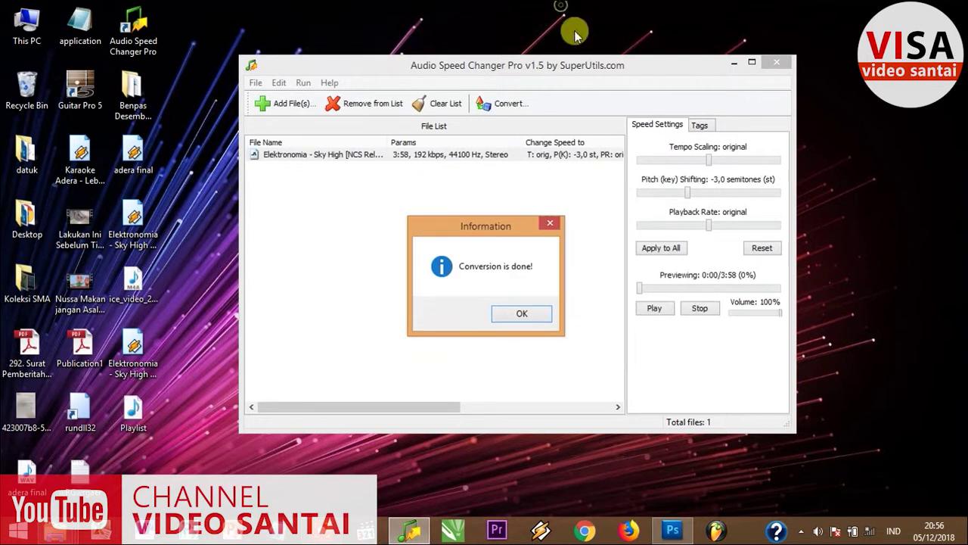
left_click(522, 313)
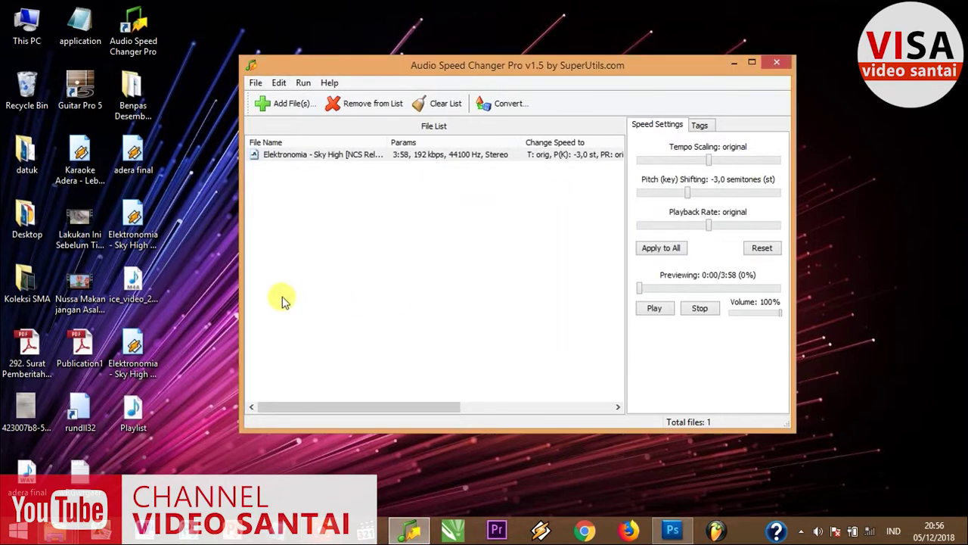
Step: Compare the full file names of the converted copy and the original Elektronomia - Sky High track on the desktop
right_click(144, 371)
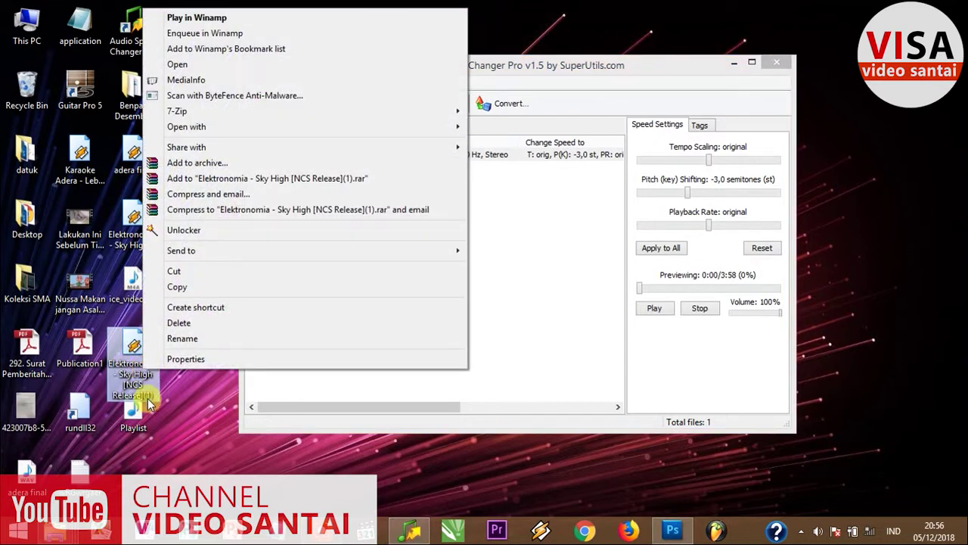
left_click(202, 341)
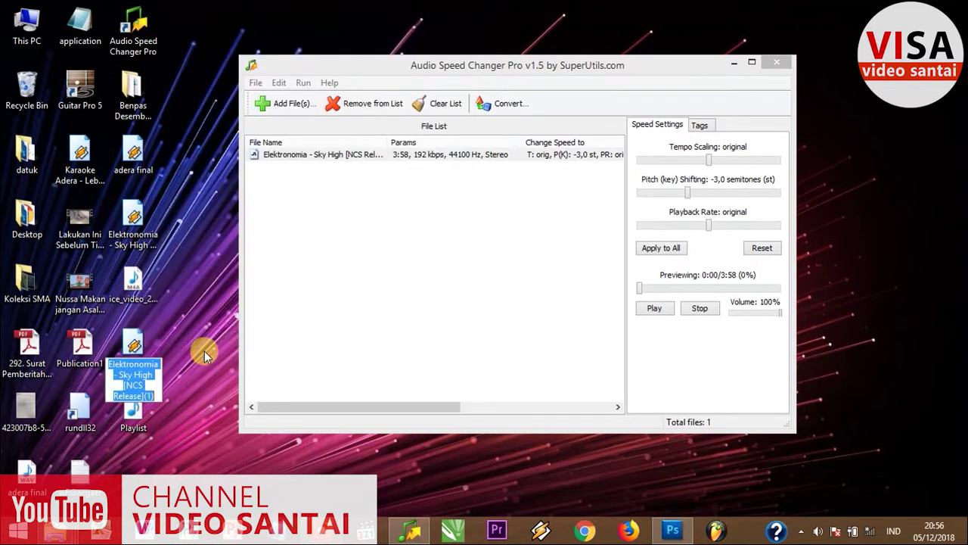
left_click(148, 388)
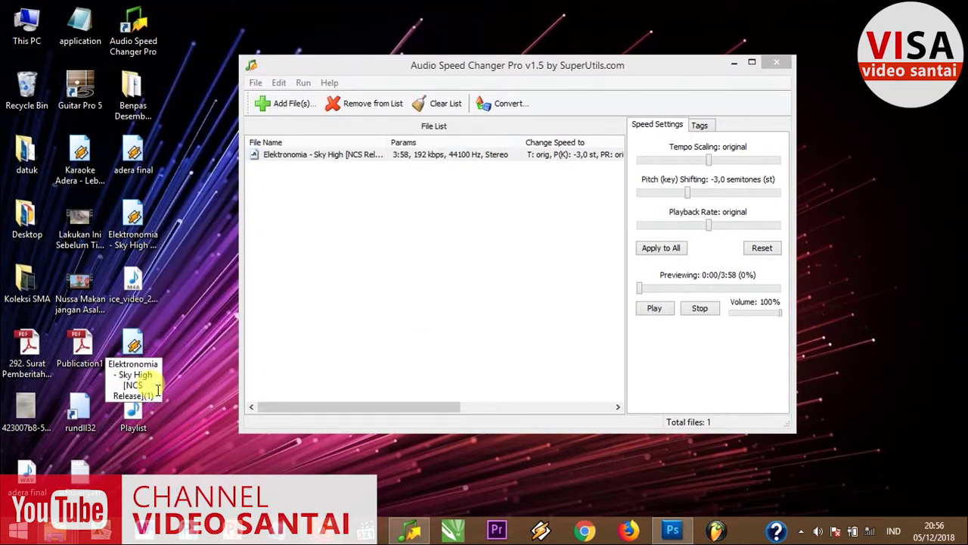
left_click(133, 227)
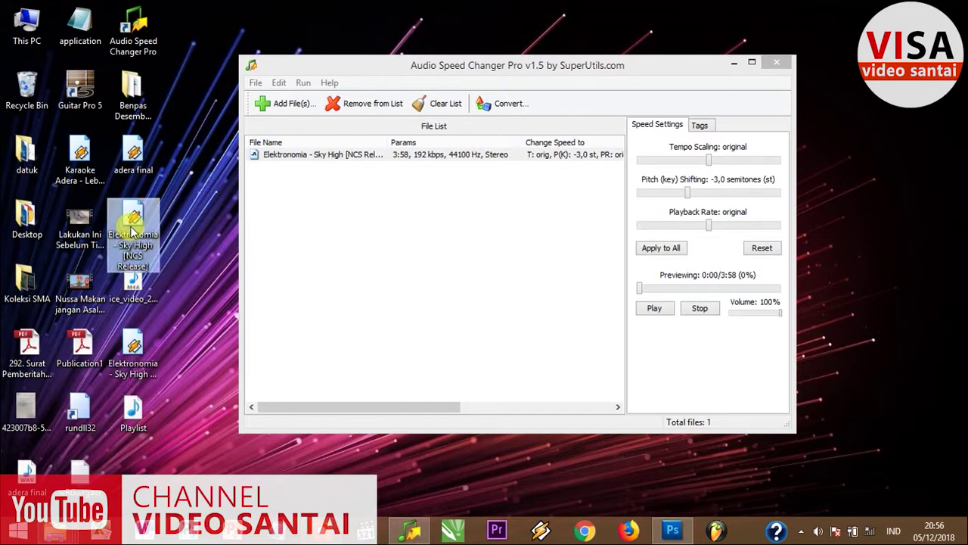
mouse_move(140, 271)
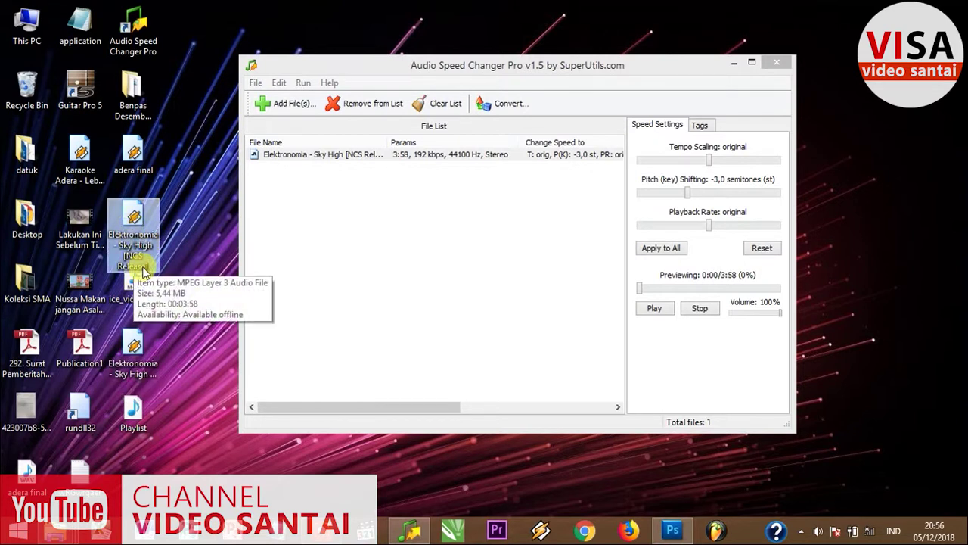